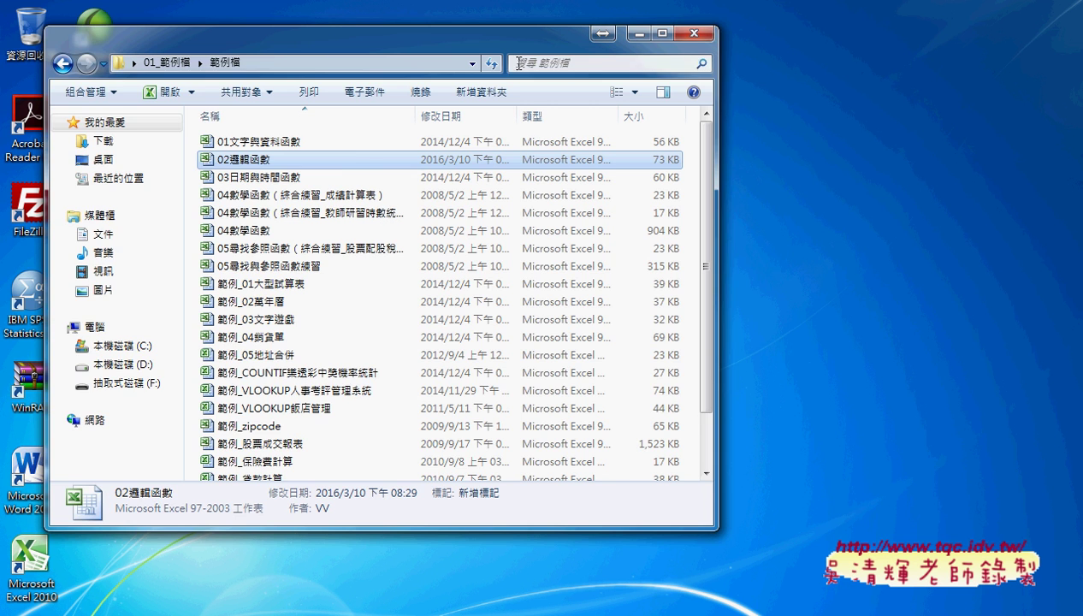
- Launch the desktop add-in 02邏輯函數.xlam in Excel from Windows Explorer
left_click_drag(513, 38, 764, 34)
left_click(83, 217)
left_click(83, 216)
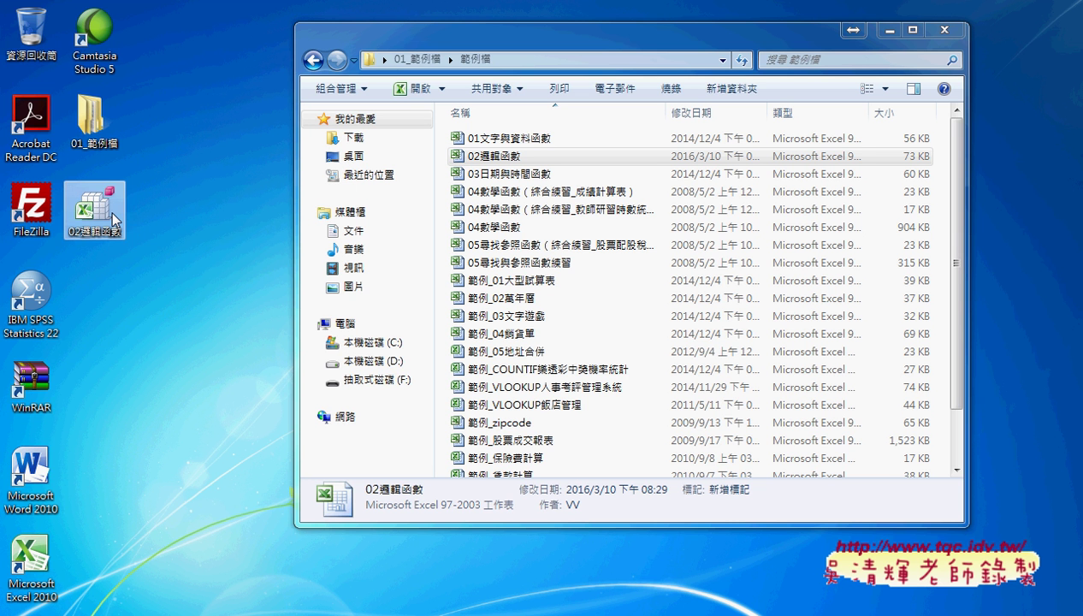
mouse_move(95, 210)
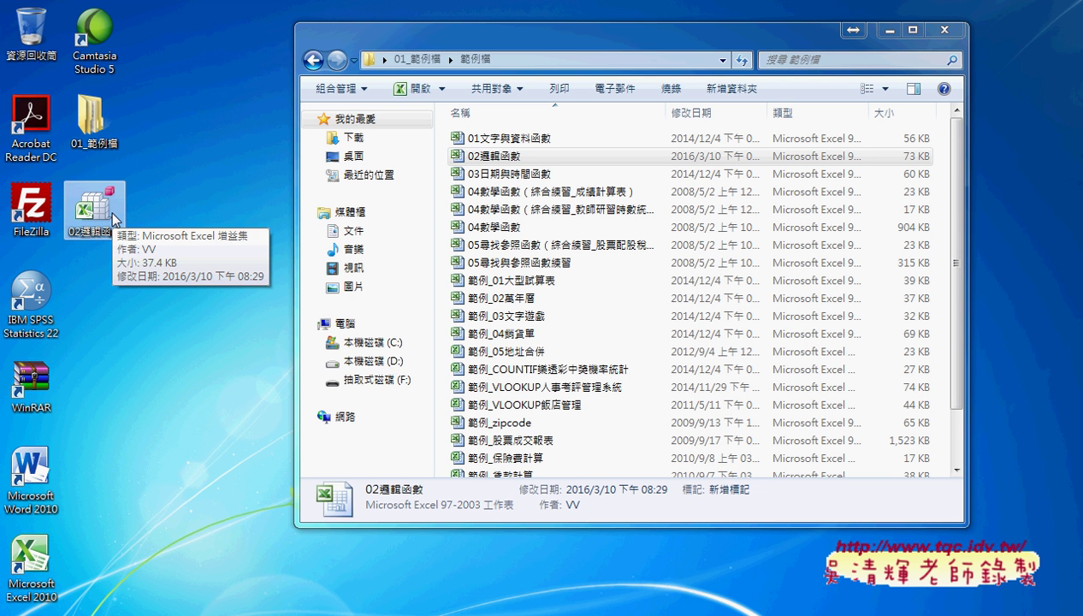
double_click(114, 215)
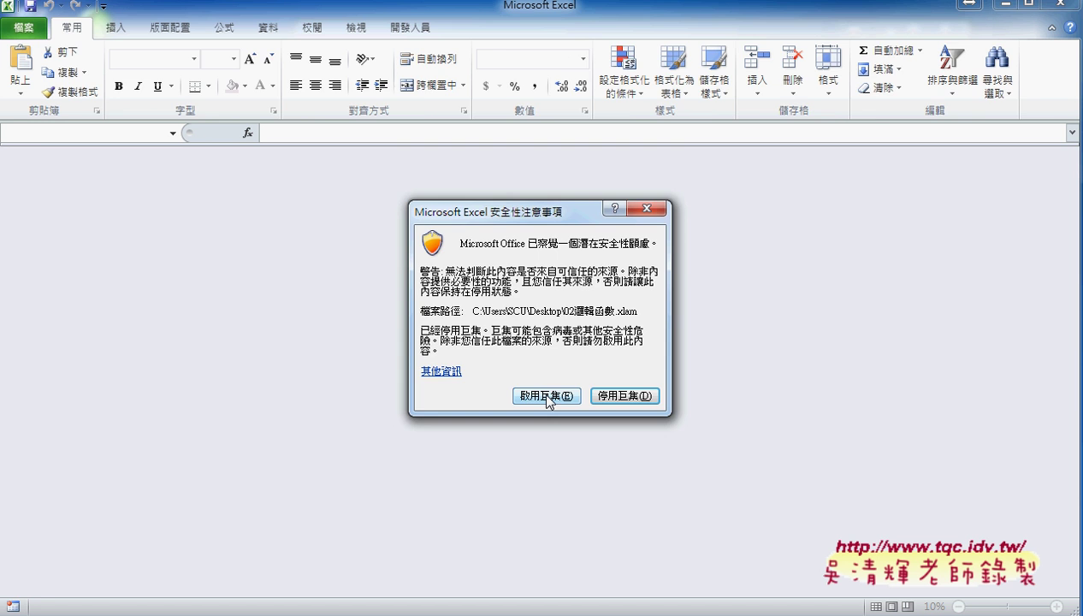
- Enable the add-in's macros, view and dismiss Excel Options, then exit Excel
left_click(547, 397)
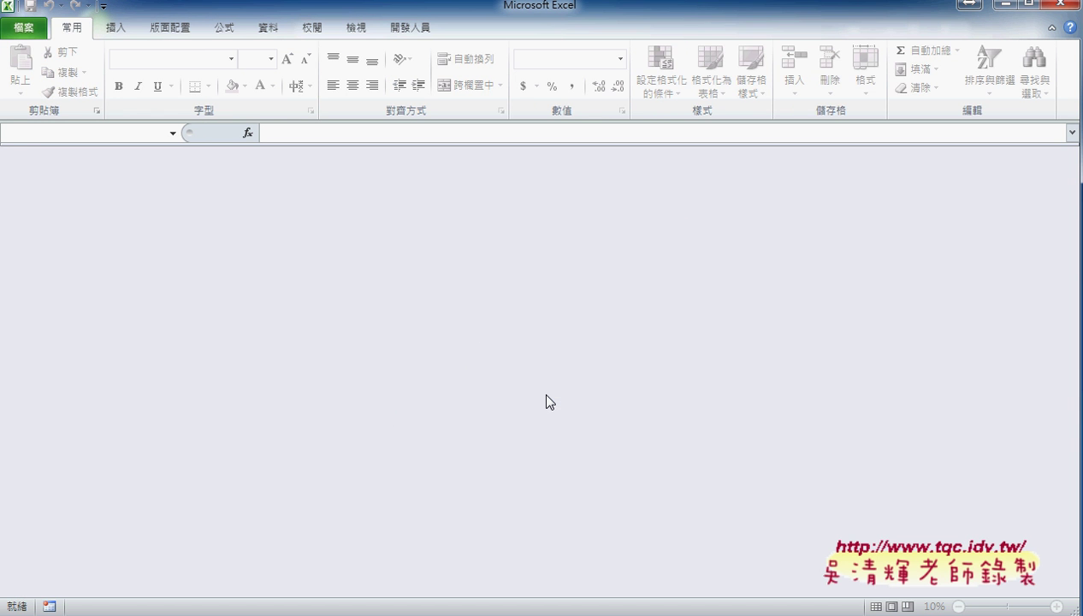
left_click(25, 29)
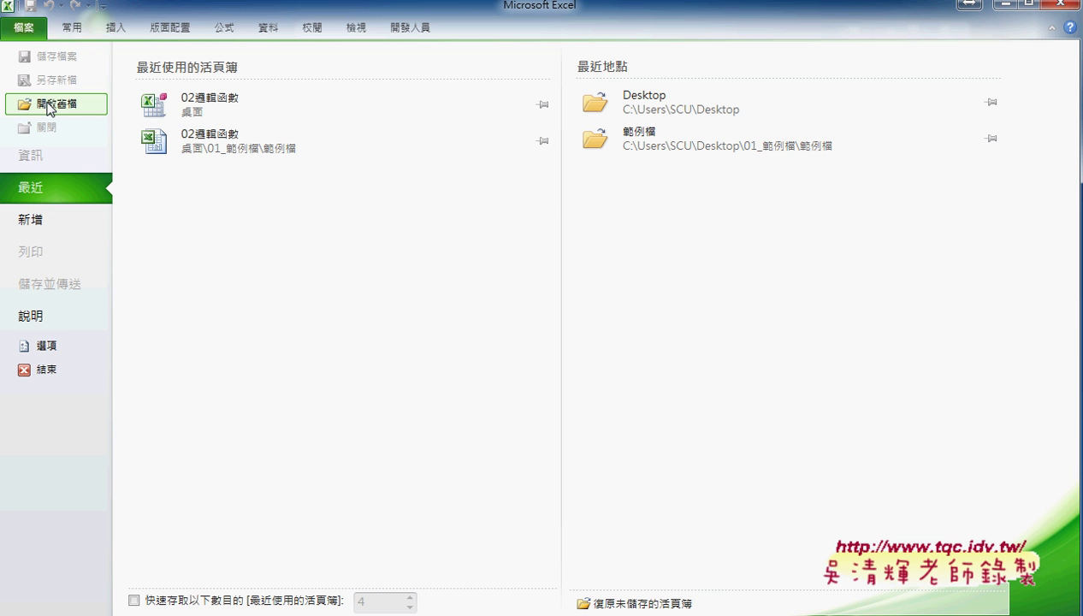
left_click(49, 347)
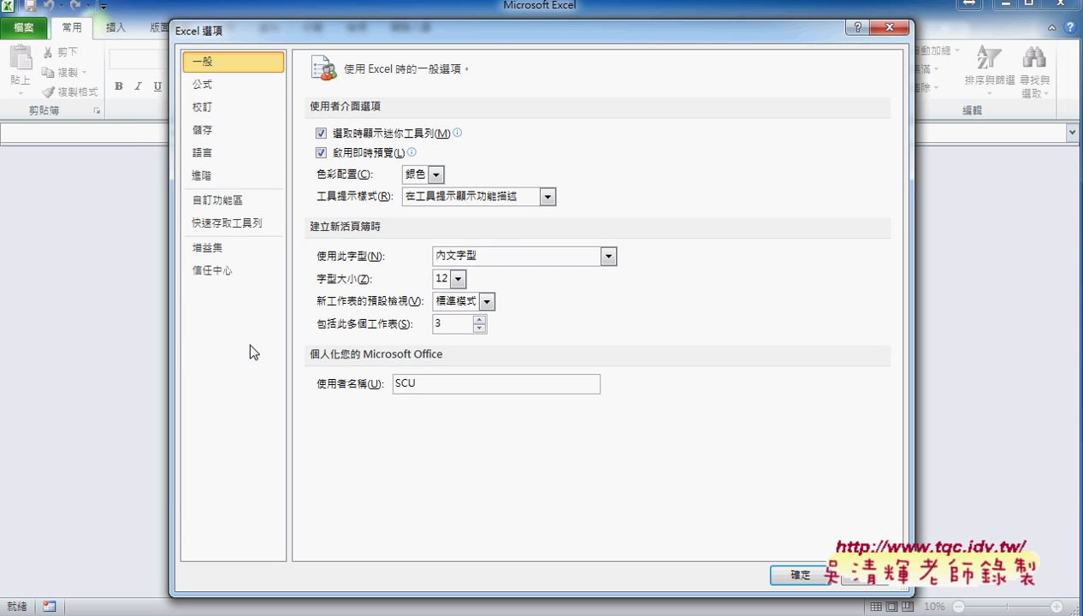
left_click(889, 27)
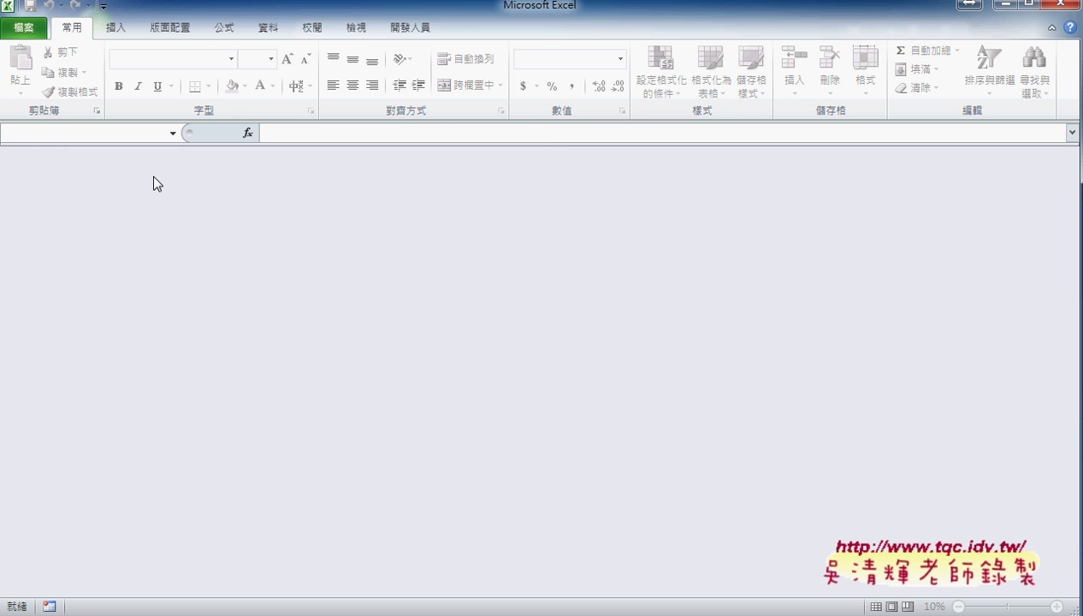
left_click(1074, 5)
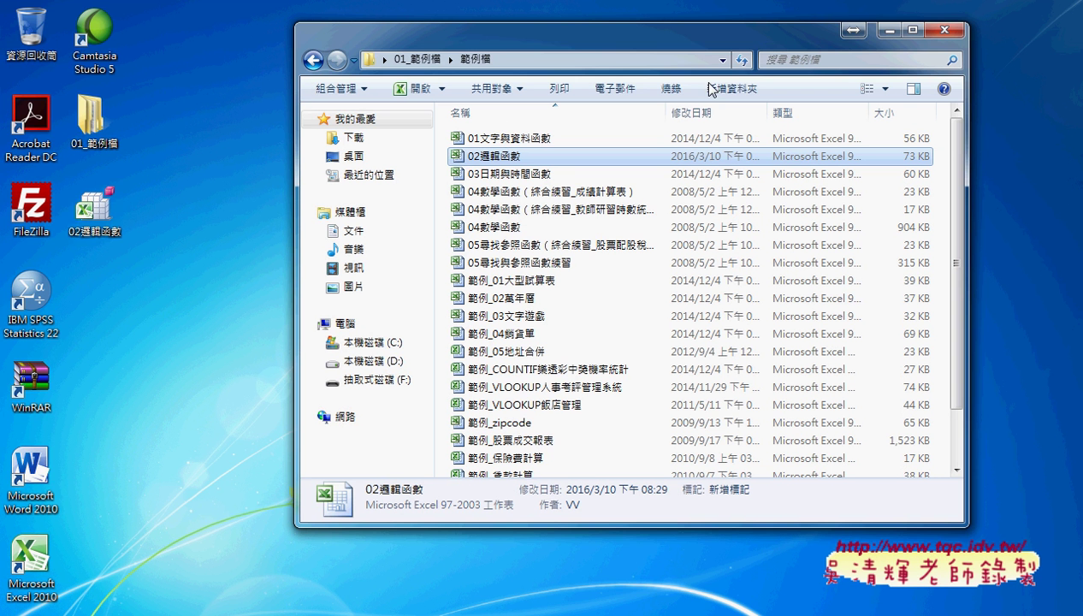
- Recycle the desktop 02邏輯函數 add-in and place the 02邏輯函數 workbook on the desktop
left_click(97, 226)
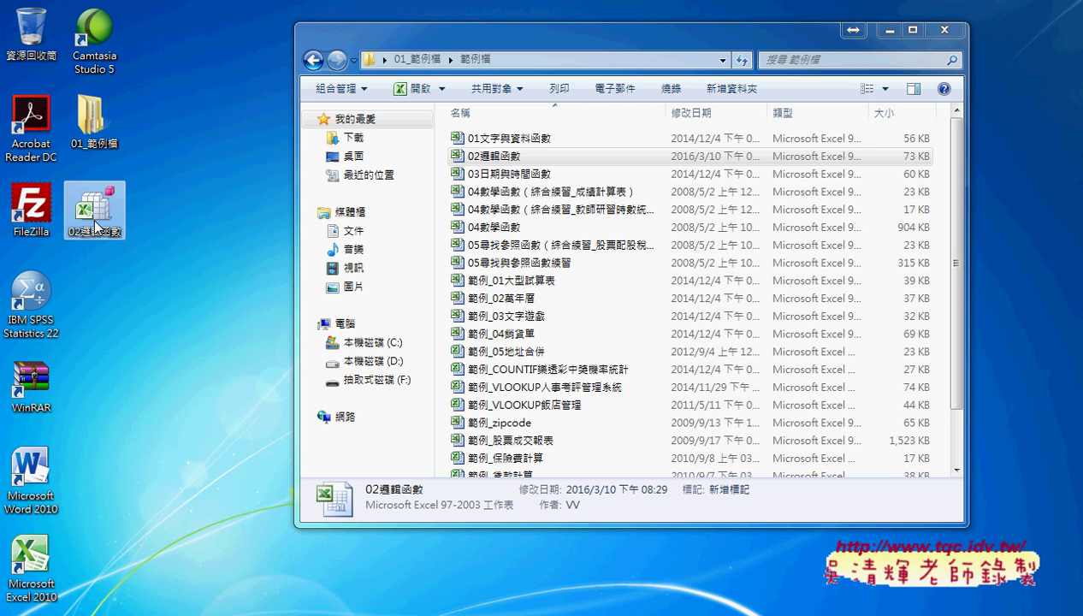
key("Delete")
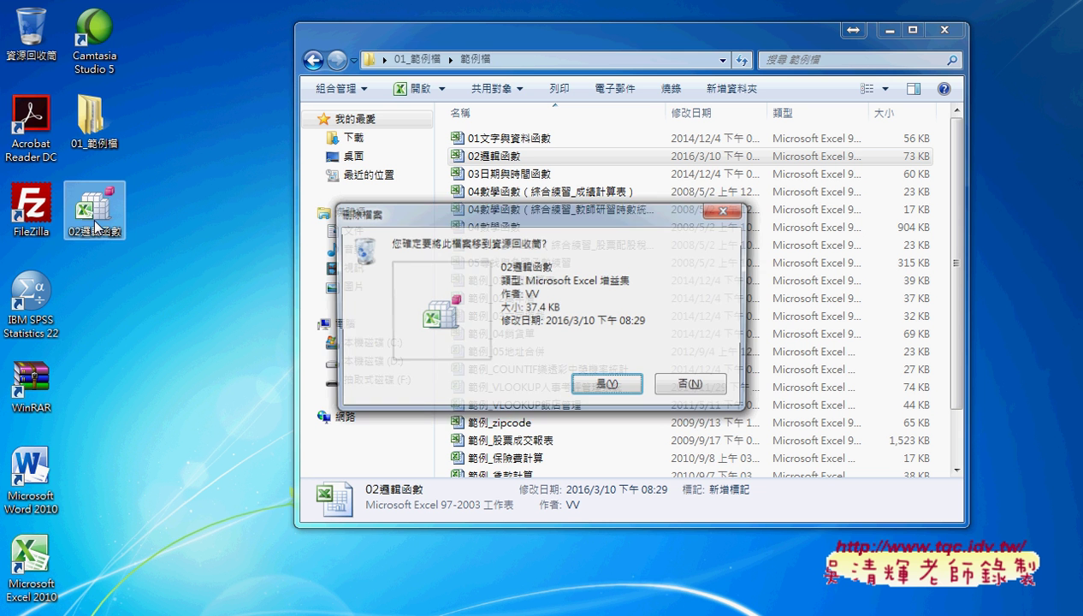
left_click(569, 394)
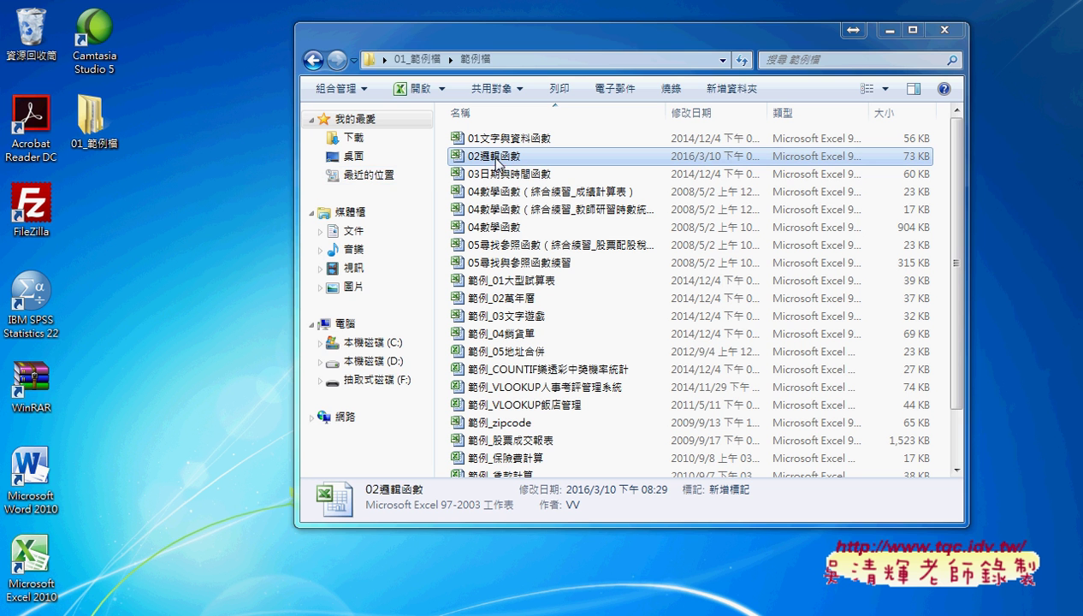
left_click_drag(503, 162, 163, 218)
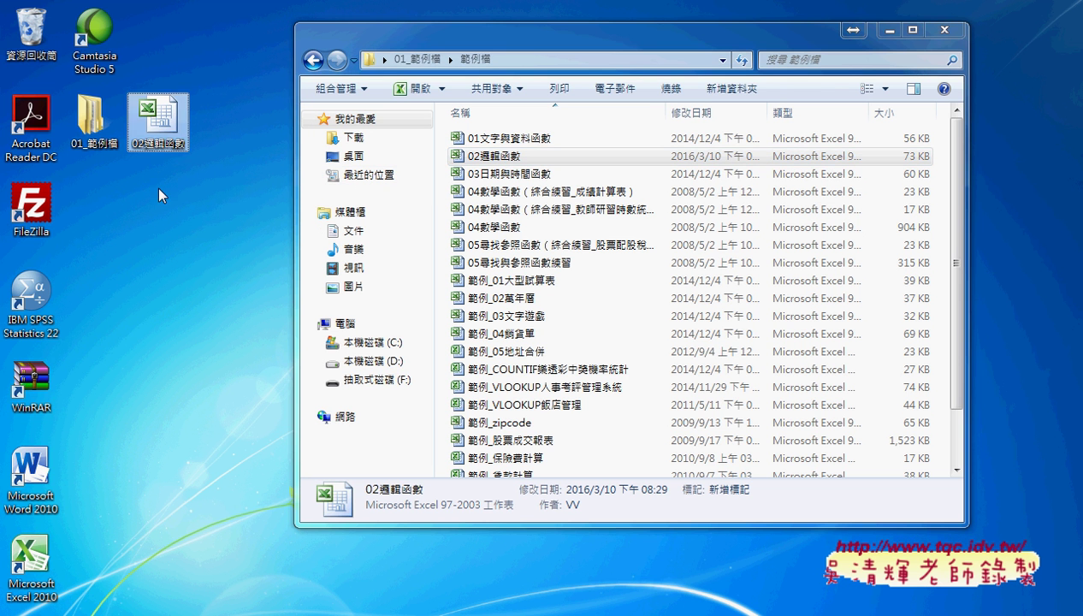
- Load the desktop 02邏輯函數 workbook with editing and macro content enabled, ready for Save As
double_click(170, 112)
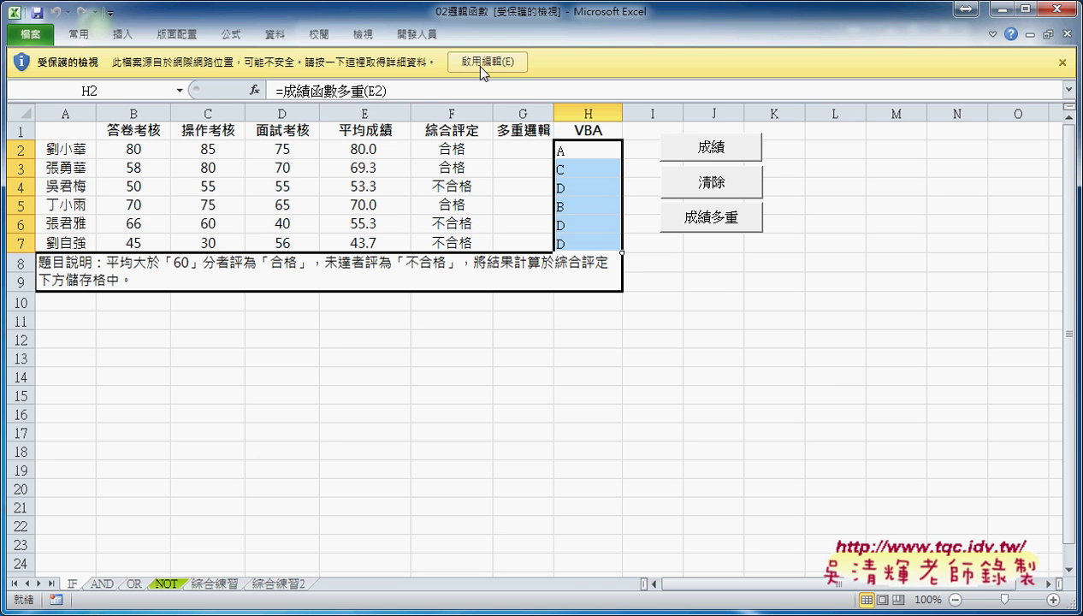
left_click(476, 64)
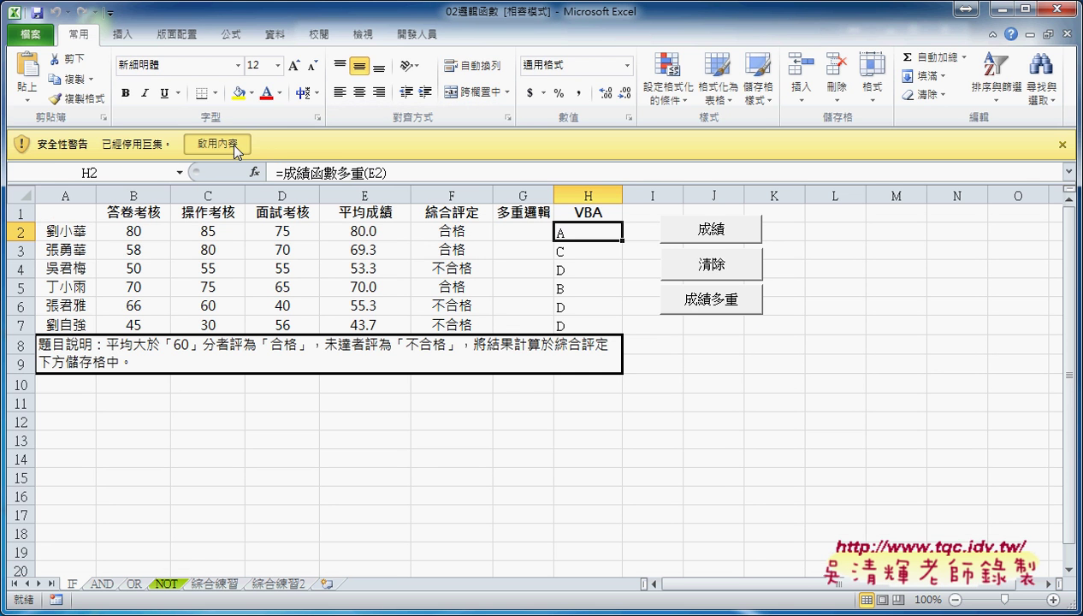
left_click(229, 143)
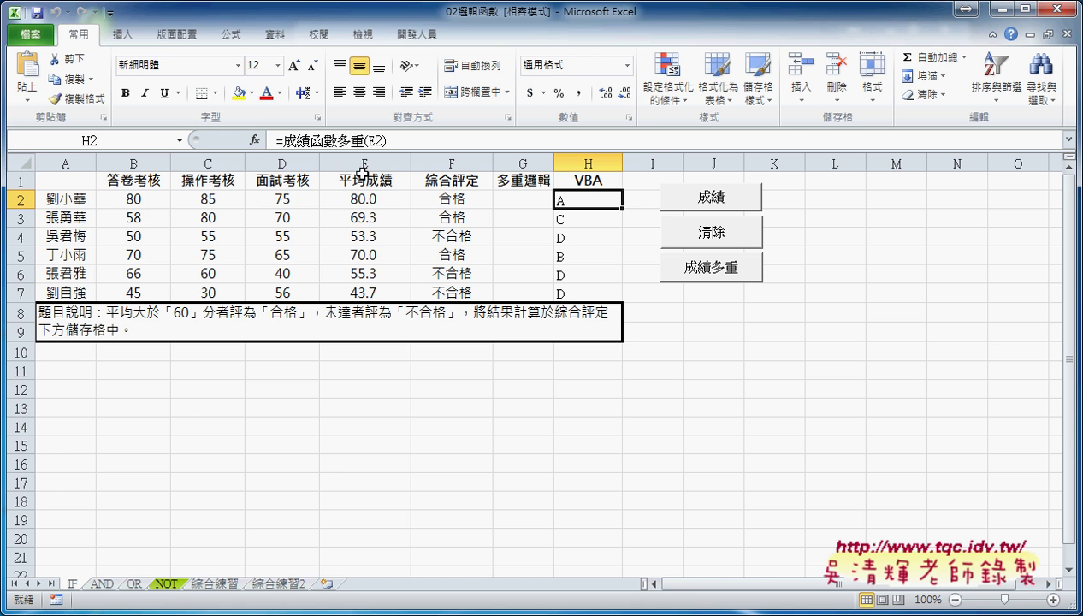
left_click(30, 34)
left_click(55, 87)
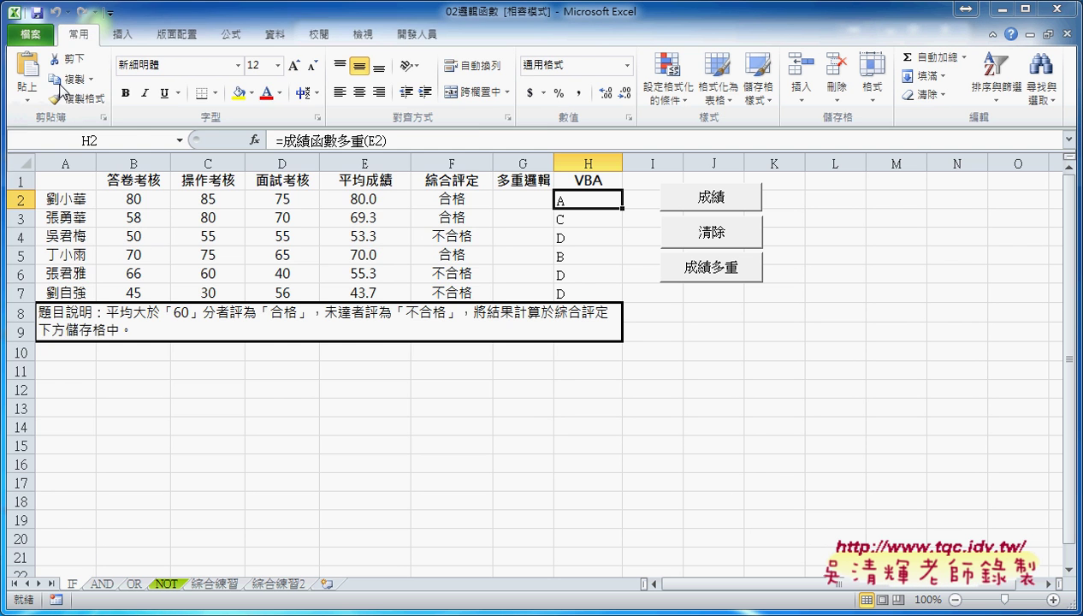
- Save 02邏輯函數 as type Excel Add-In into the AddIns folder
left_click(270, 315)
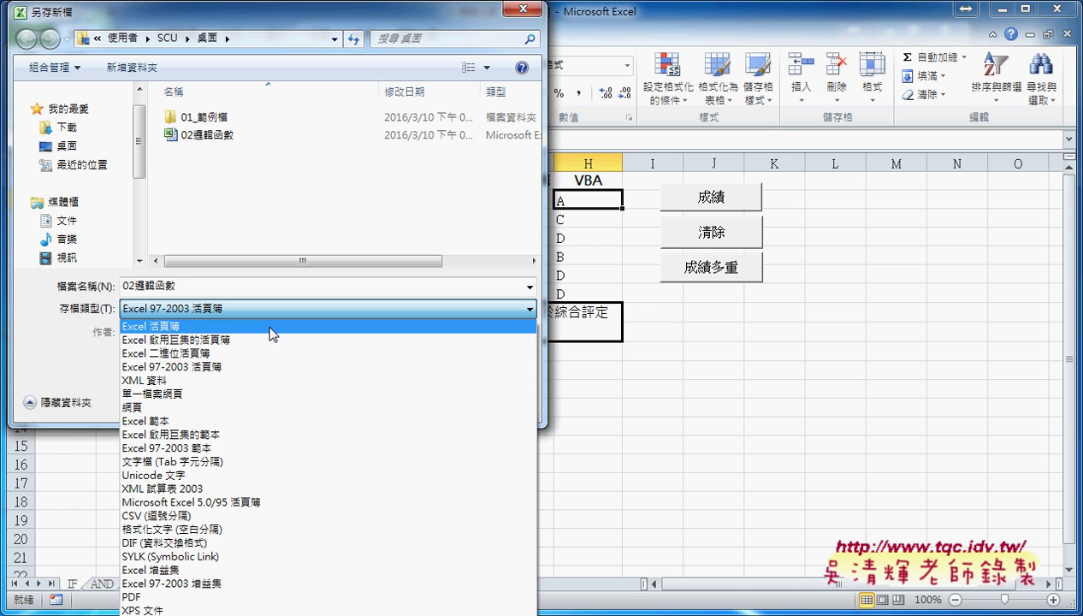
left_click(248, 569)
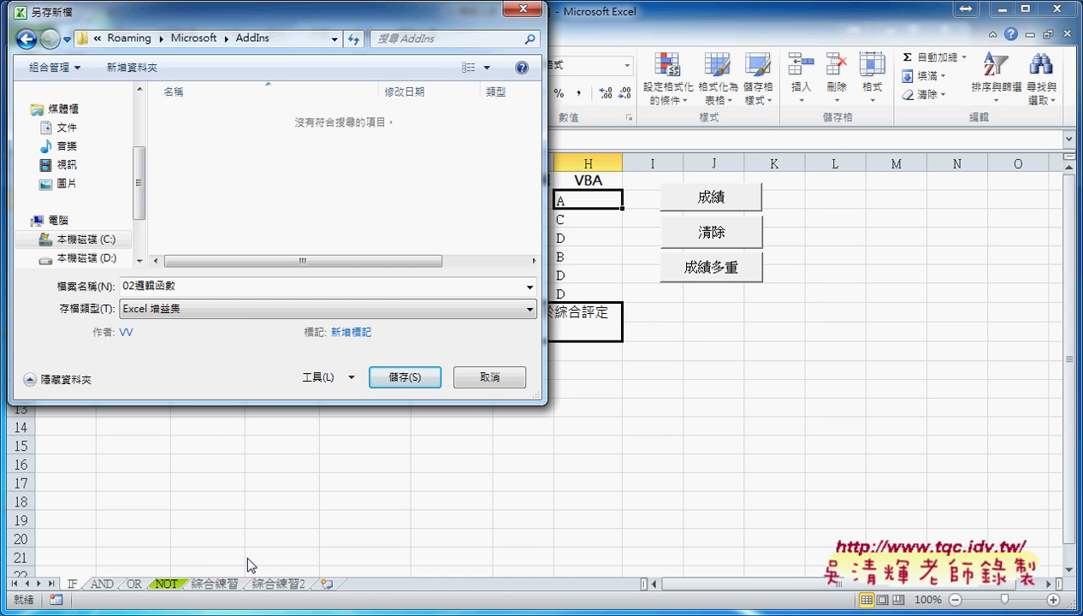
left_click_drag(300, 29, 539, 84)
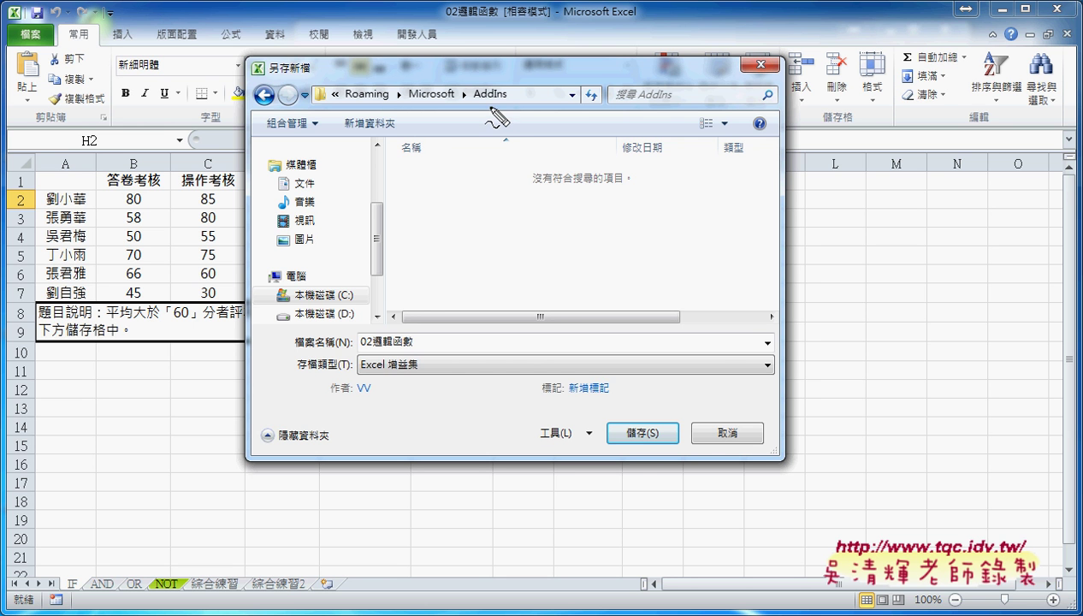
mouse_move(512, 106)
left_mouse_down()
mouse_move(479, 111)
mouse_move(494, 74)
left_mouse_up()
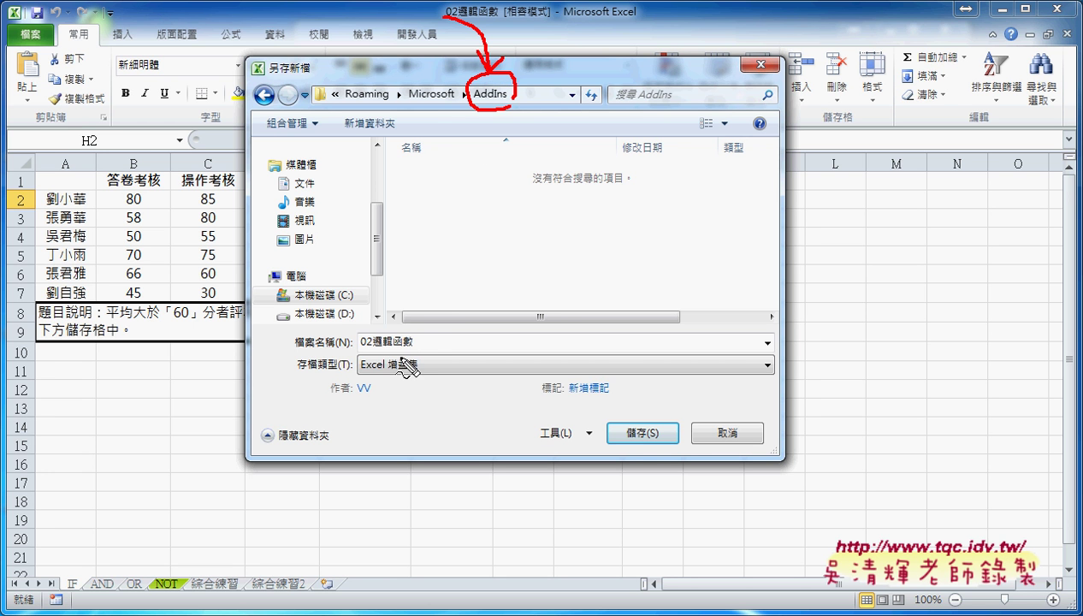
left_click_drag(400, 352, 420, 340)
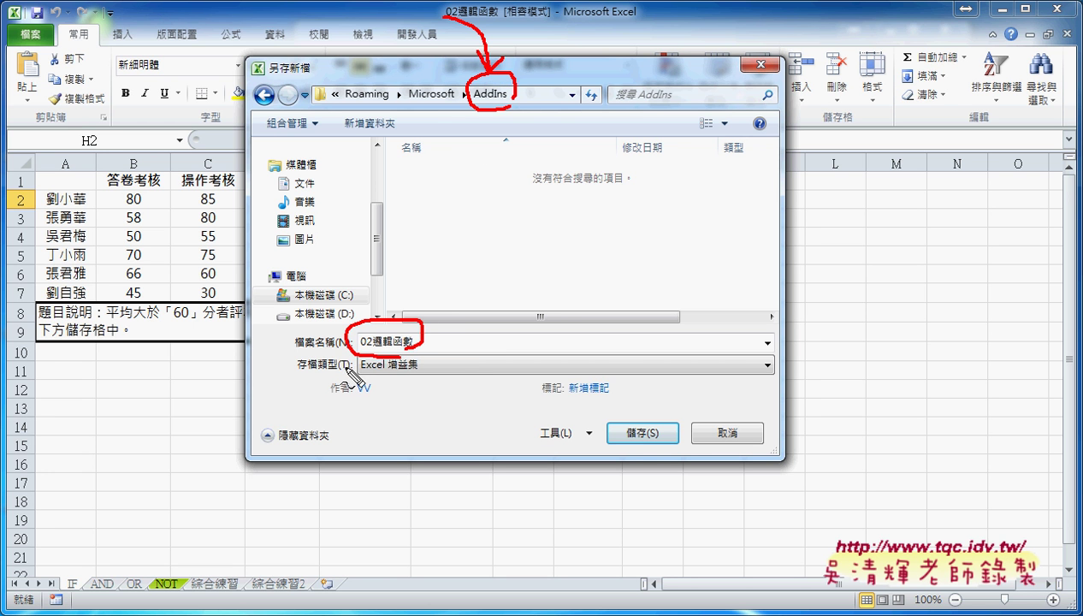
mouse_move(307, 370)
left_mouse_down()
mouse_move(403, 221)
mouse_move(417, 234)
left_mouse_up()
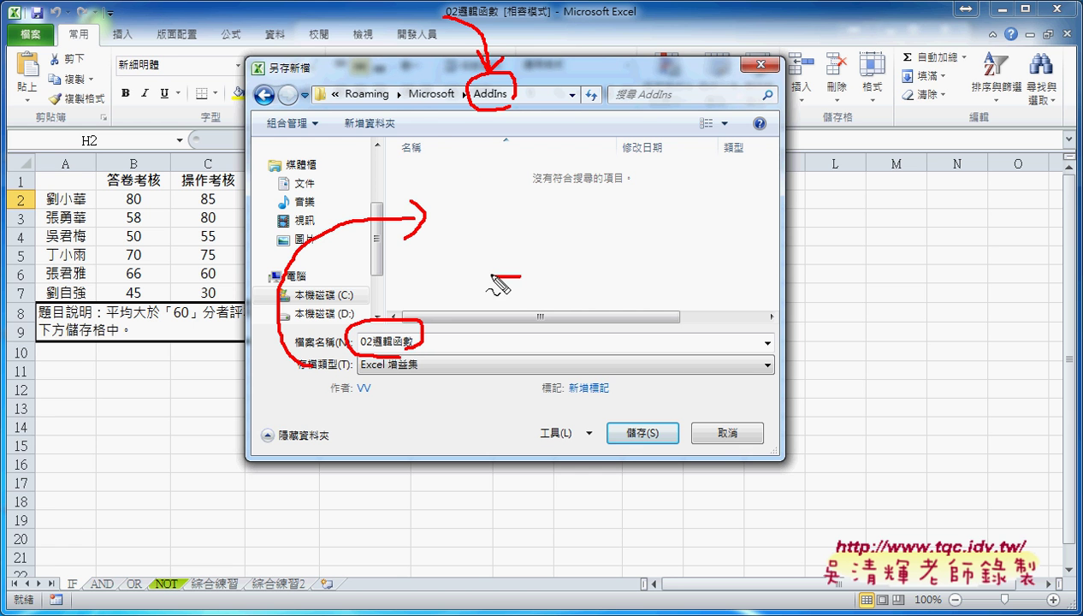
mouse_move(500, 275)
left_mouse_down()
mouse_move(592, 225)
mouse_move(532, 272)
left_mouse_up()
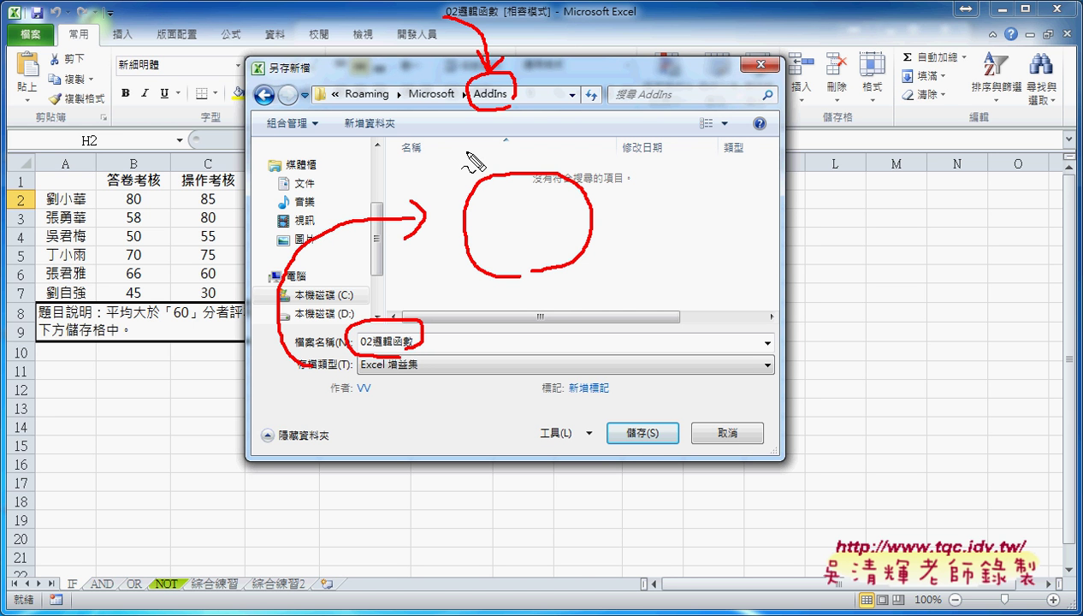
key("Escape")
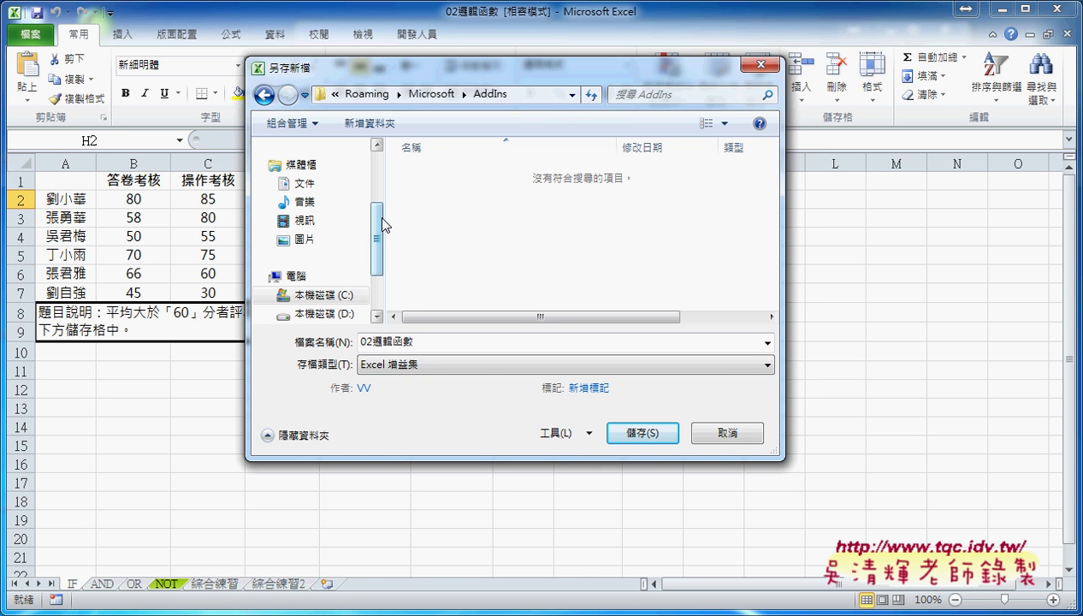
left_click(654, 436)
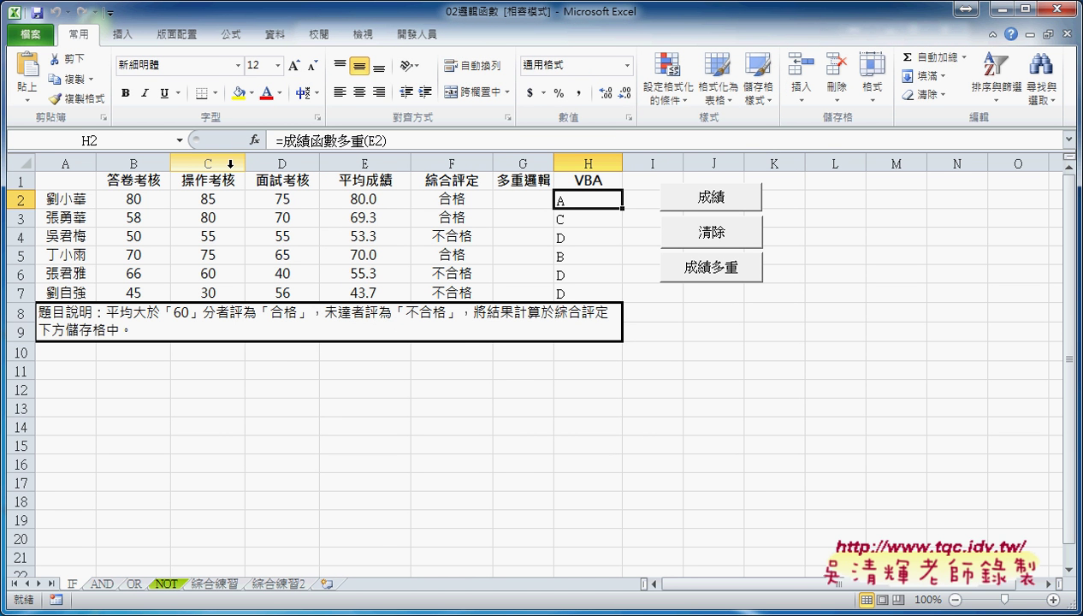
- From Excel Options > Add-Ins, manage Excel Add-ins to list 02邏輯函數
left_click(109, 12)
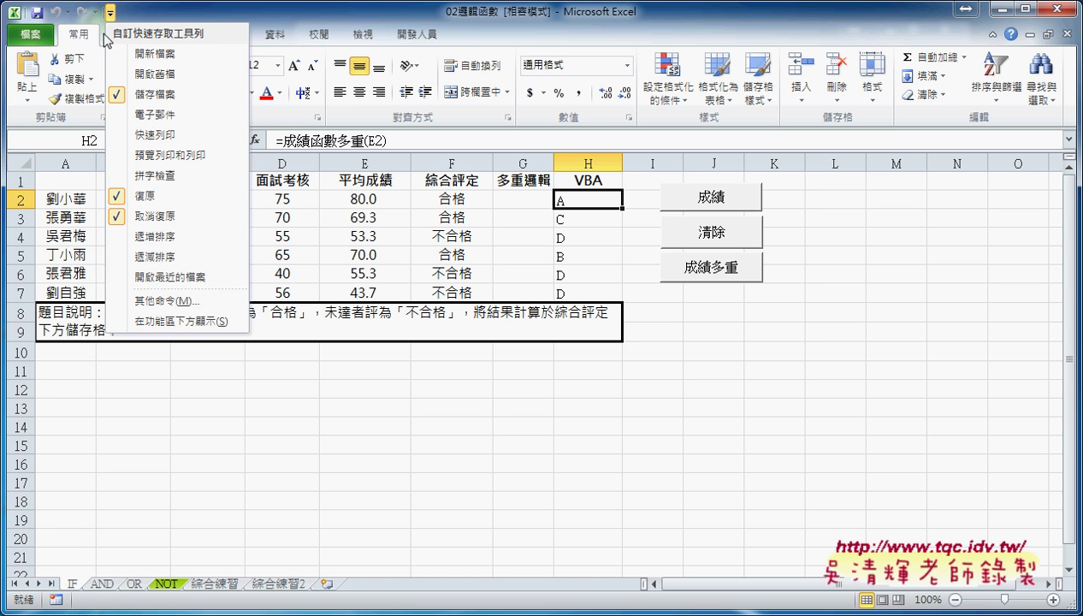
left_click(196, 308)
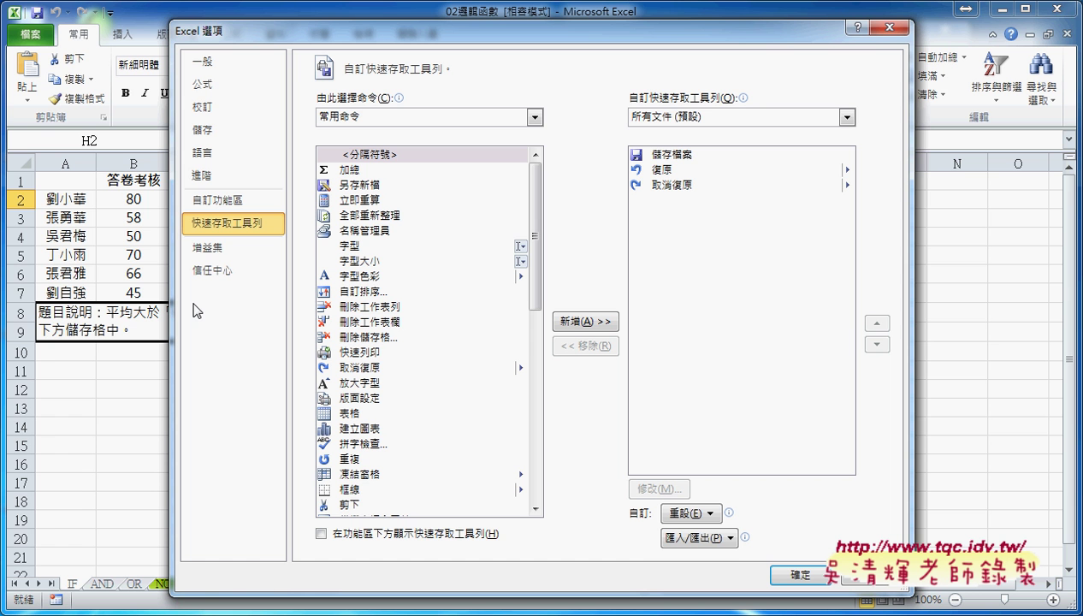
left_click(210, 249)
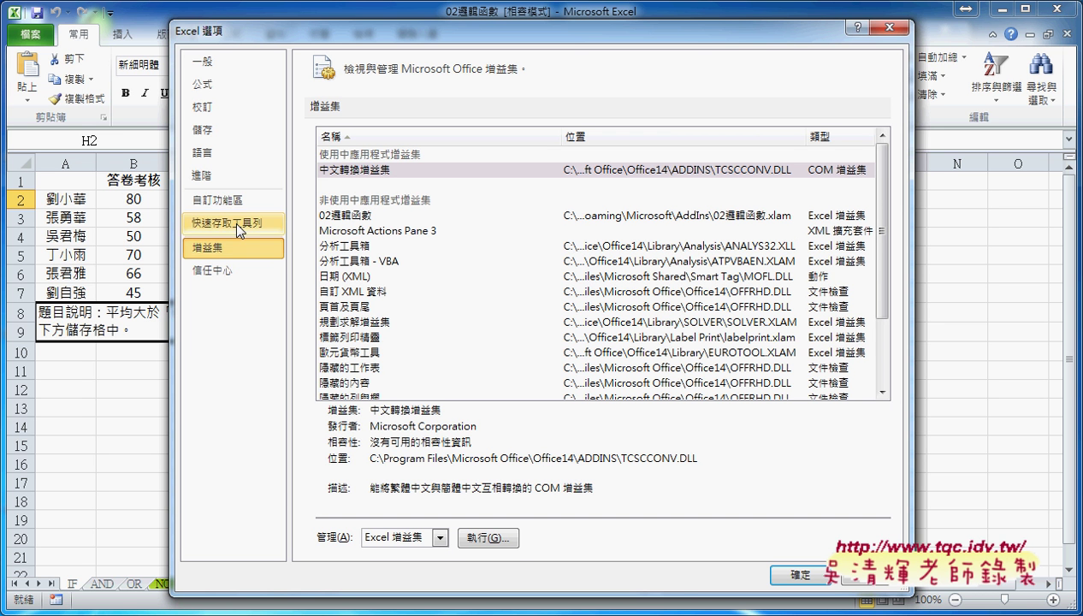
left_click(218, 199)
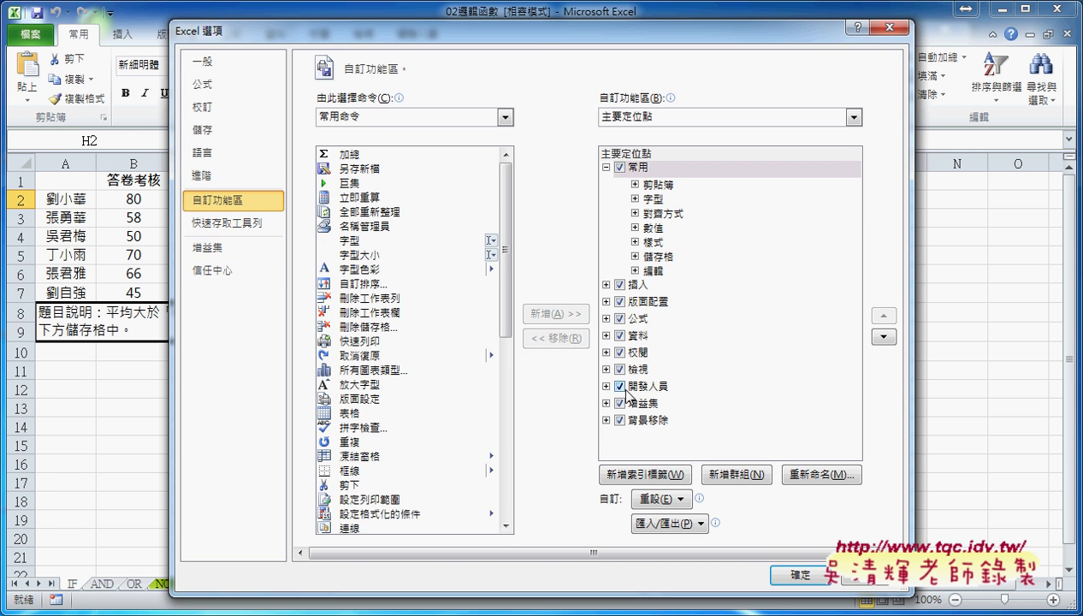
left_click(240, 252)
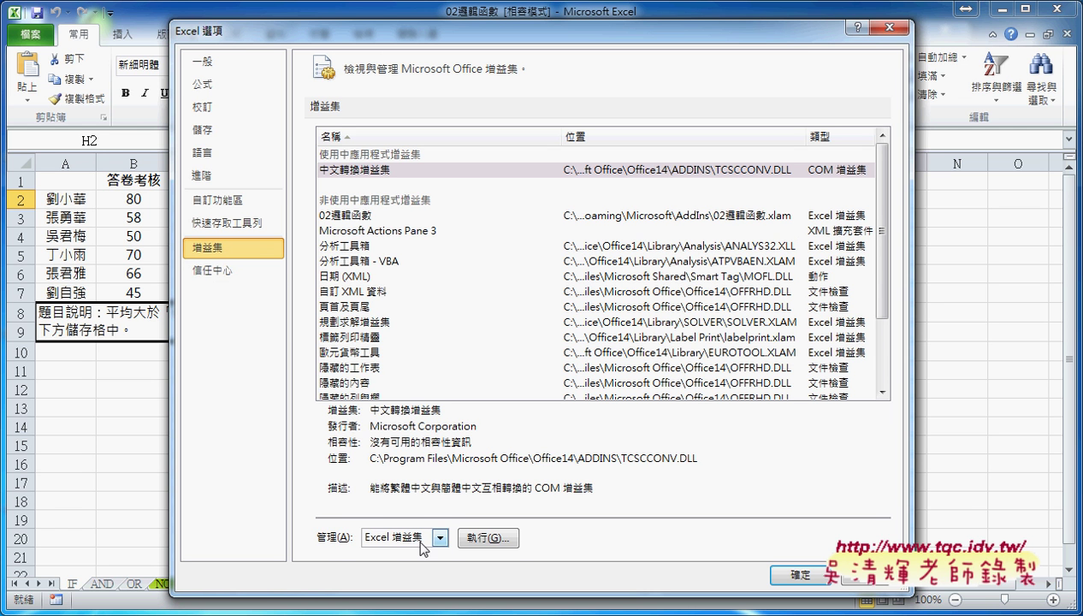
left_click(441, 539)
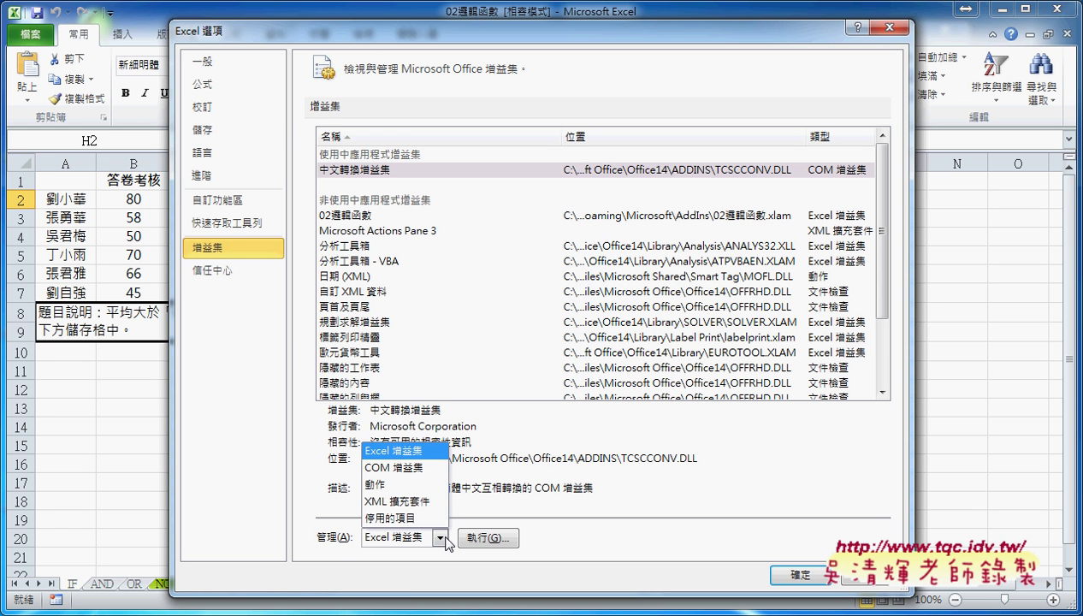
left_click(433, 451)
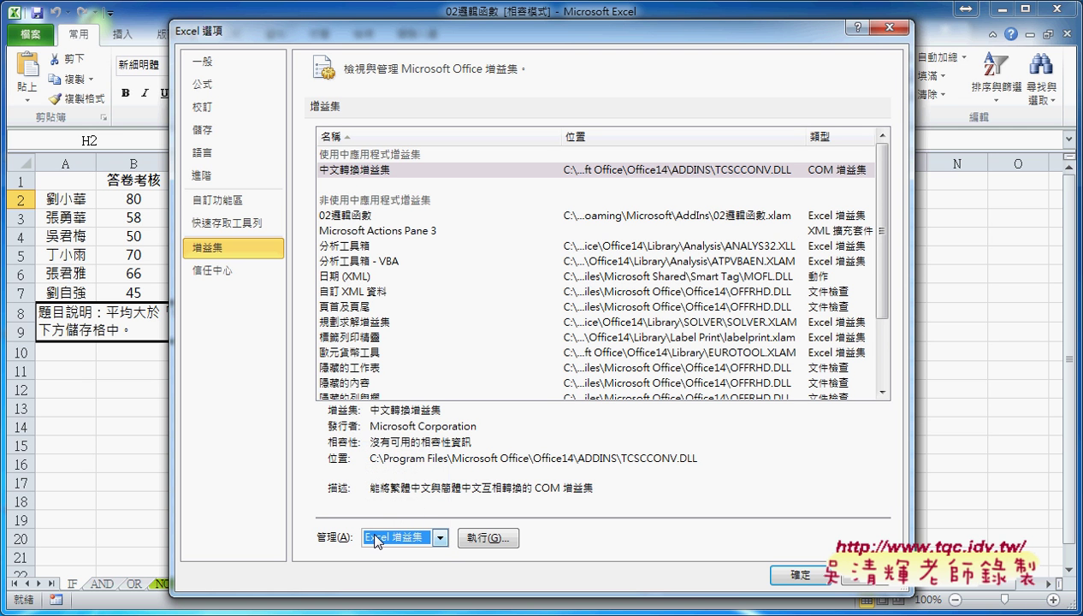
left_click(494, 539)
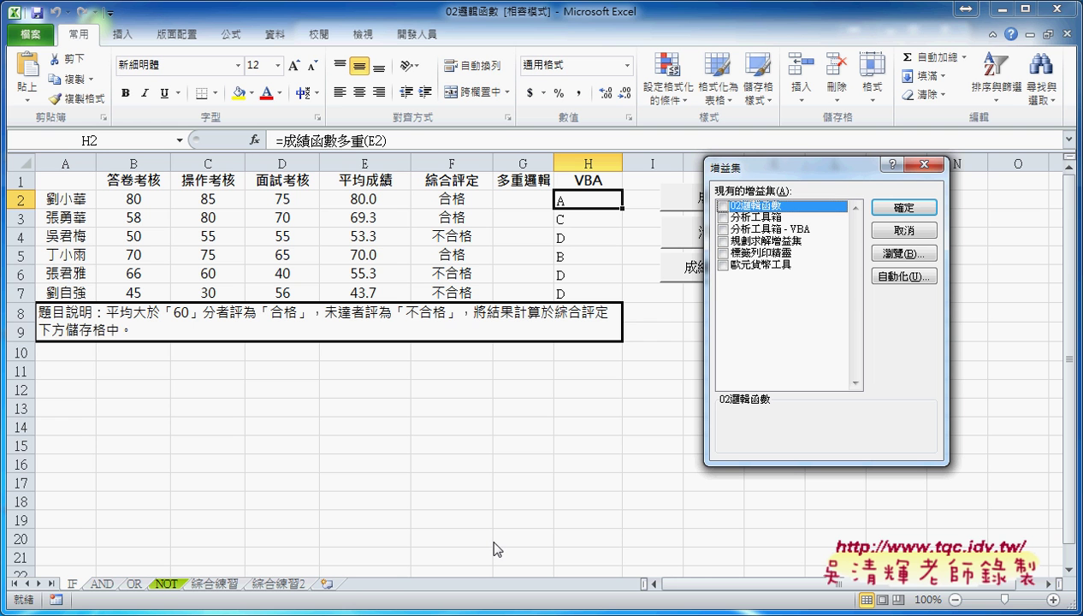
- Tick 02邏輯函數 in the Add-Ins dialog, confirm with OK, and close the workbook
left_click(723, 206)
left_click(898, 208)
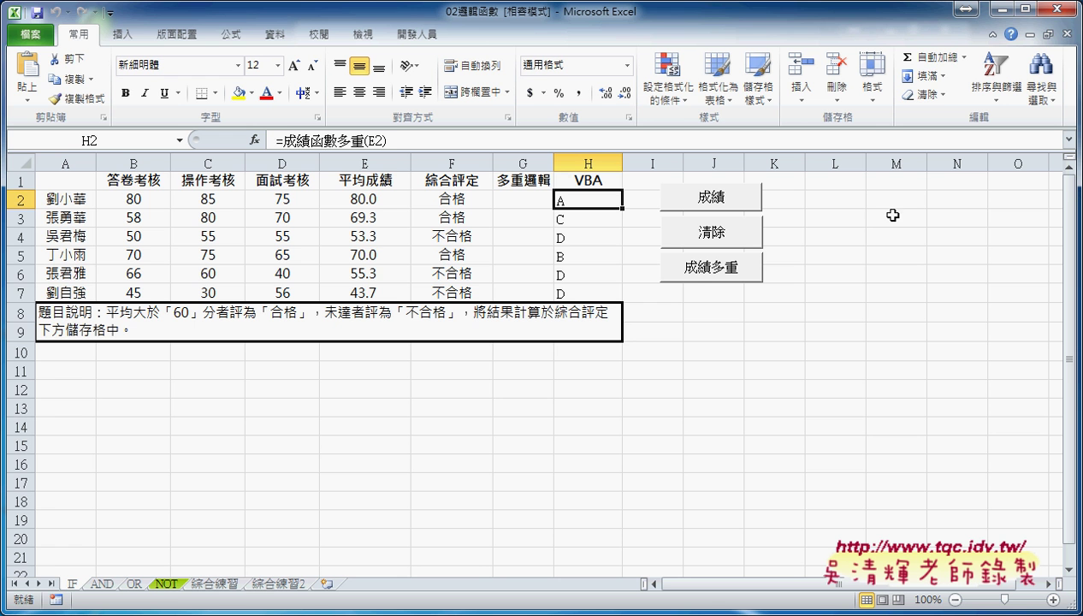
left_click(1066, 8)
- Save changes to 02邏輯函數 on closing, then load 03日期與時間函數 from the 範例檔 folder
left_click(459, 333)
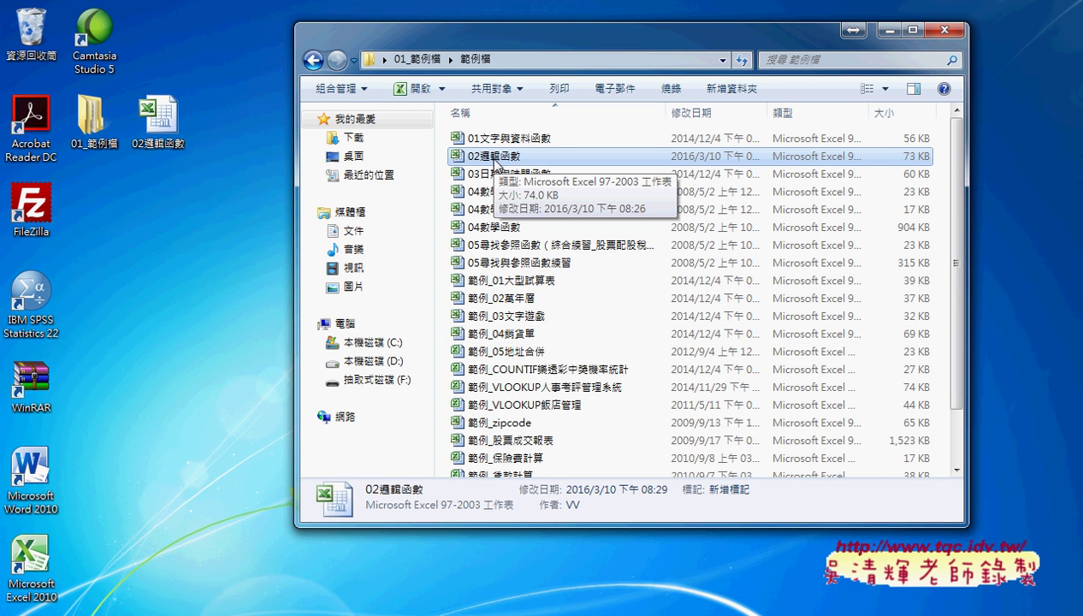
left_click(511, 174)
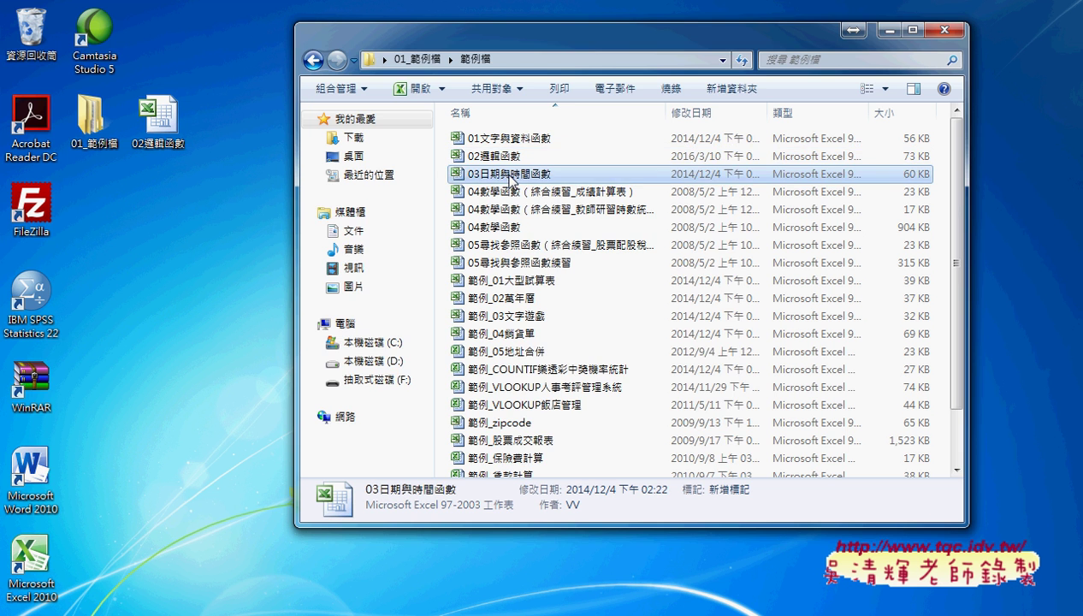
double_click(514, 176)
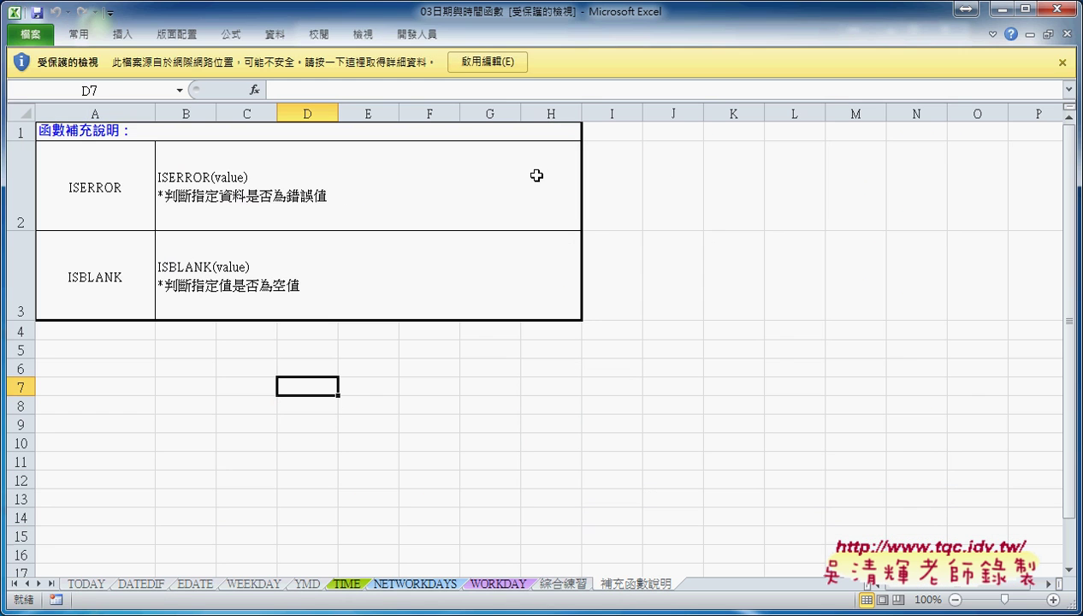
- Enable editing in 03日期與時間函數 and begin Insert Function in cell K2
left_click(488, 61)
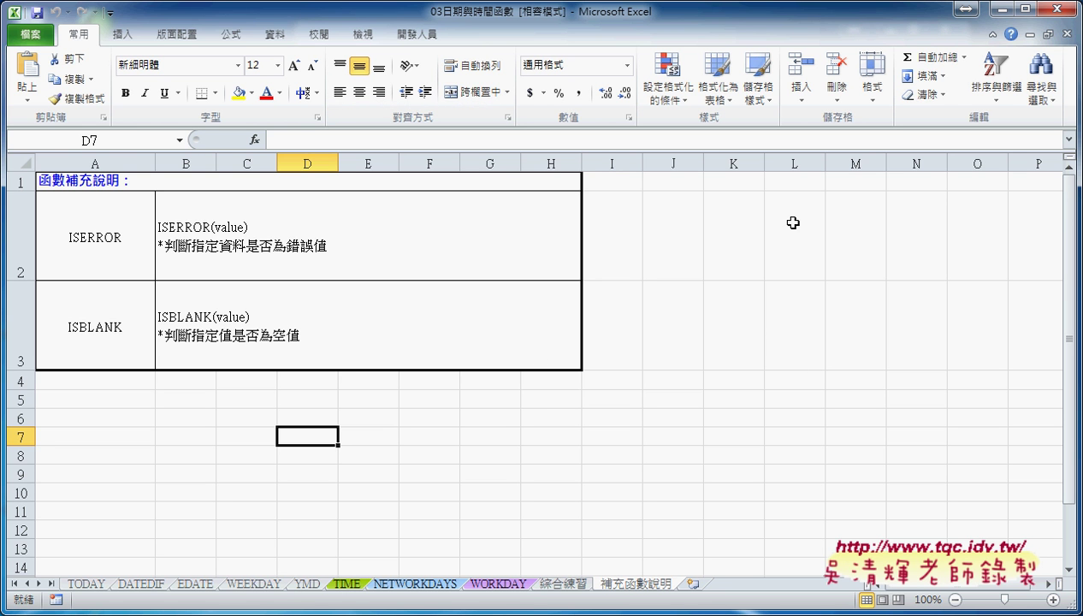
left_click(742, 224)
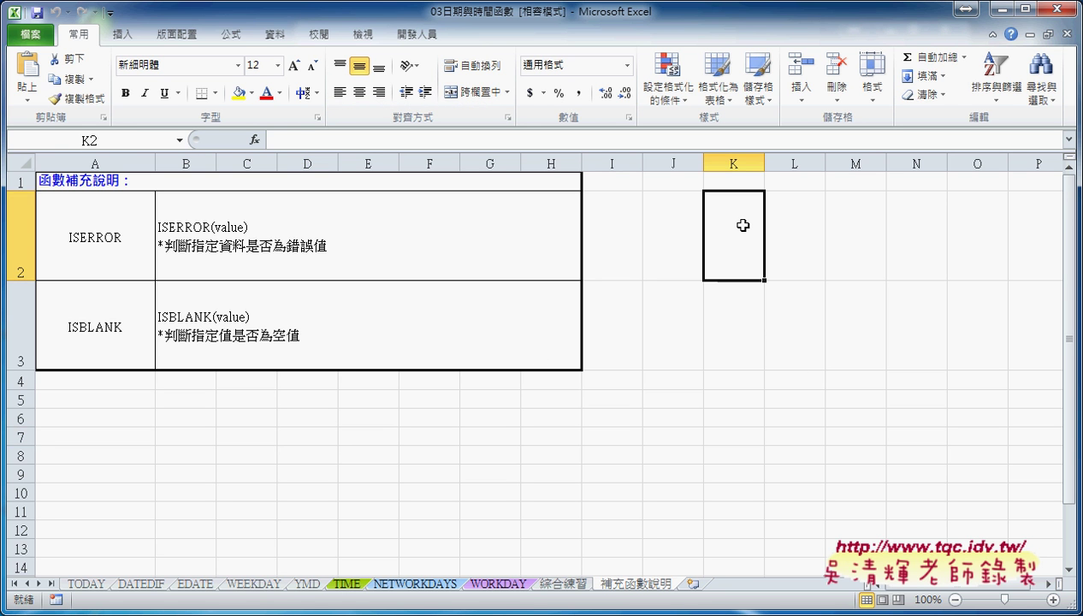
left_click(252, 140)
- Switch the Insert Function category to 使用者定義, showing 成績函數 and 成績函數加重
left_click_drag(734, 186, 272, 176)
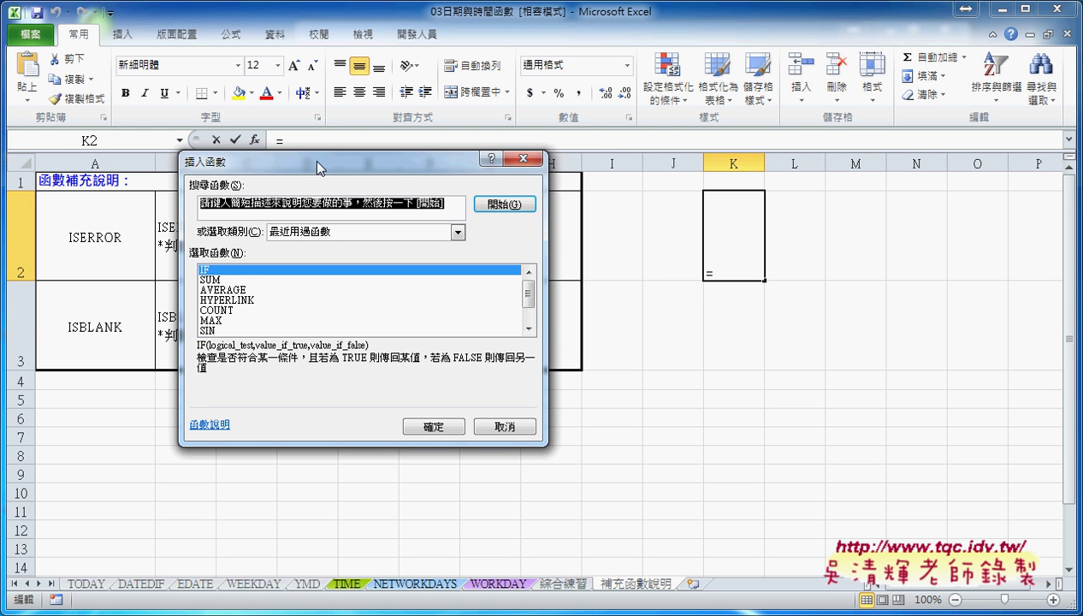
left_click(458, 233)
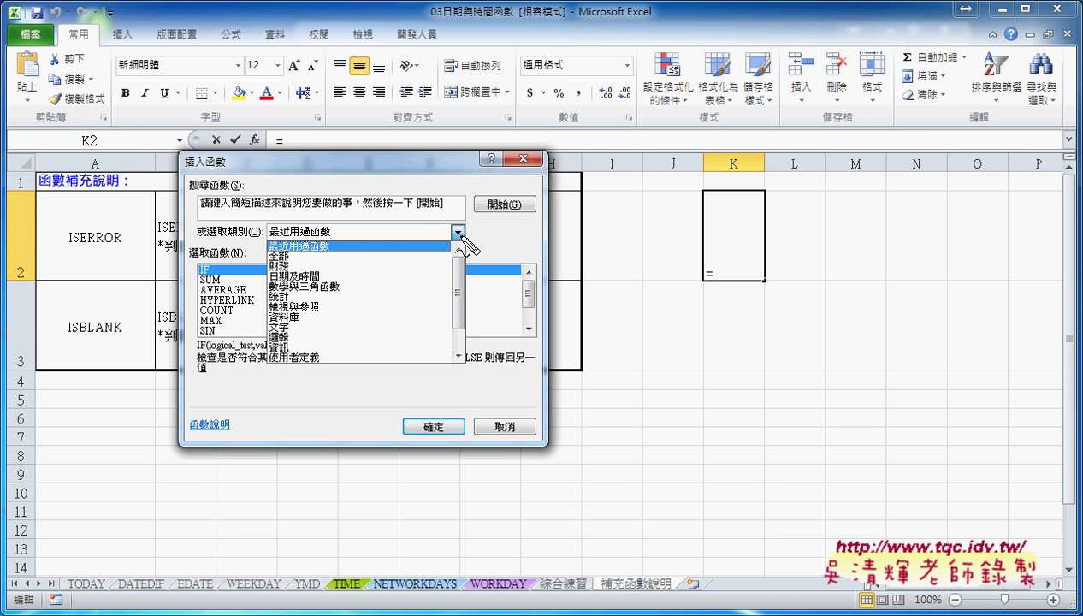
left_click_drag(318, 366, 325, 352)
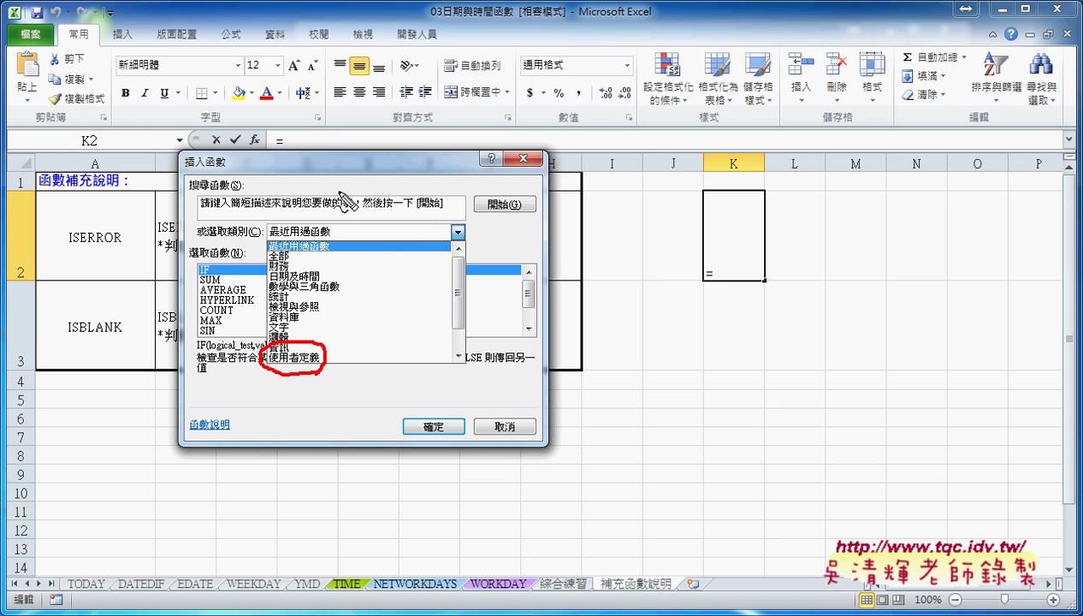
left_click_drag(439, 11, 522, 8)
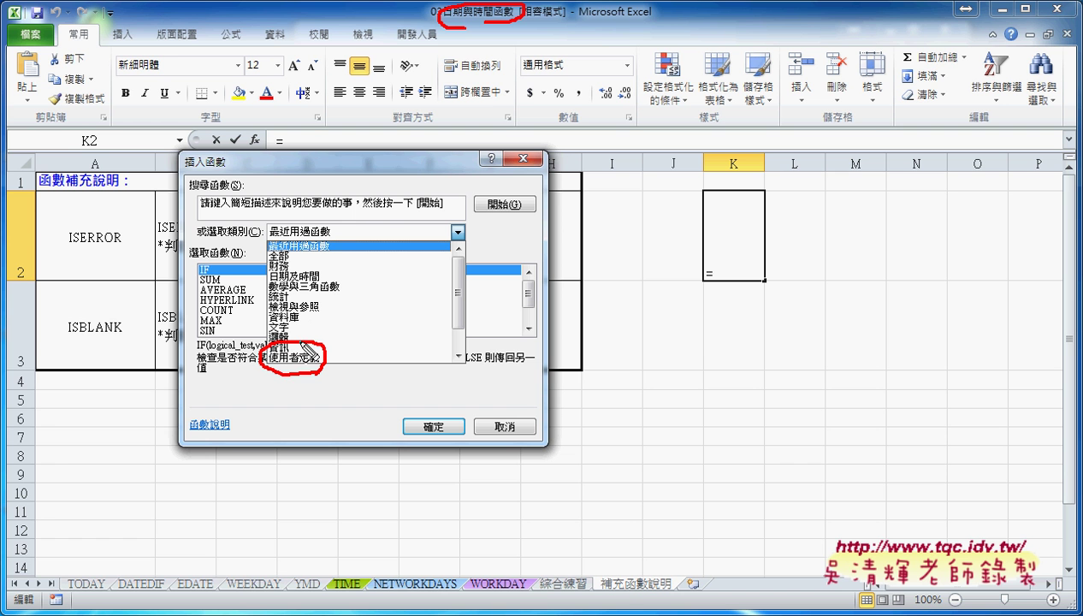
mouse_move(451, 43)
left_mouse_down()
mouse_move(318, 340)
mouse_move(308, 338)
left_mouse_up()
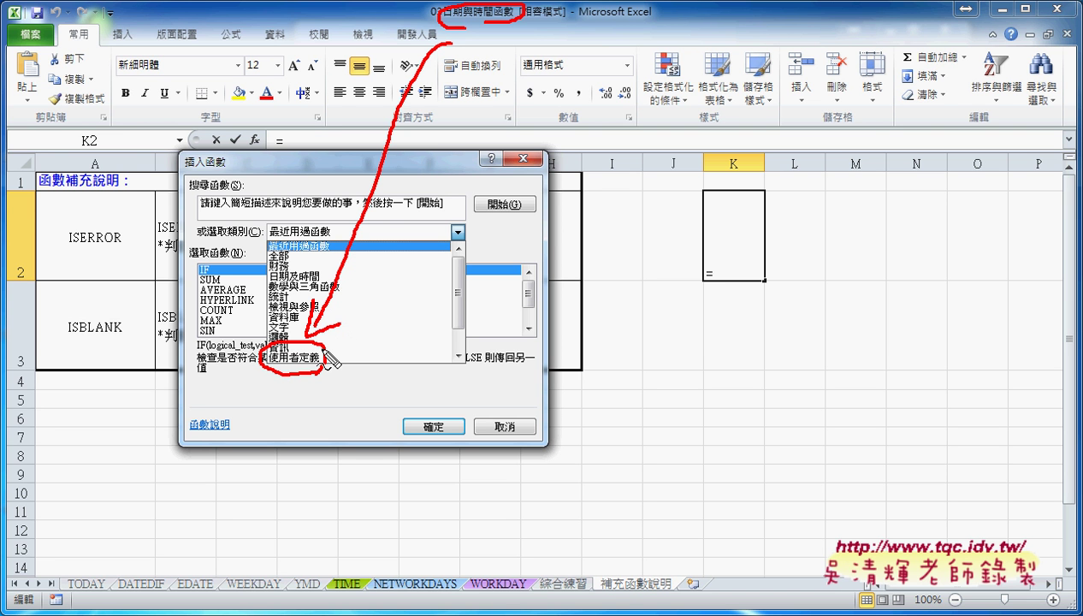
key("Escape")
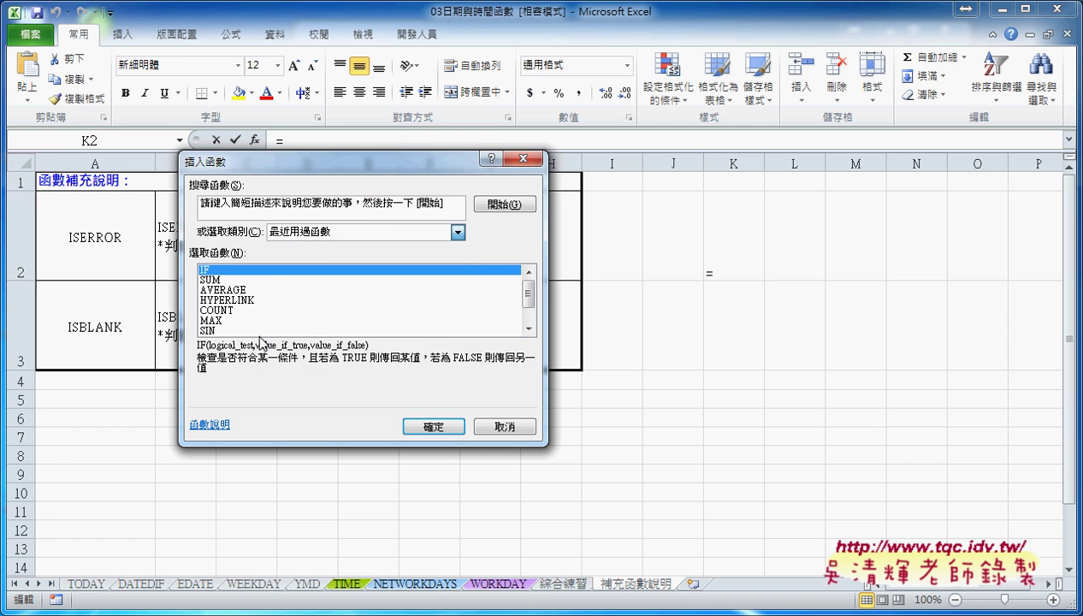
left_click(359, 231)
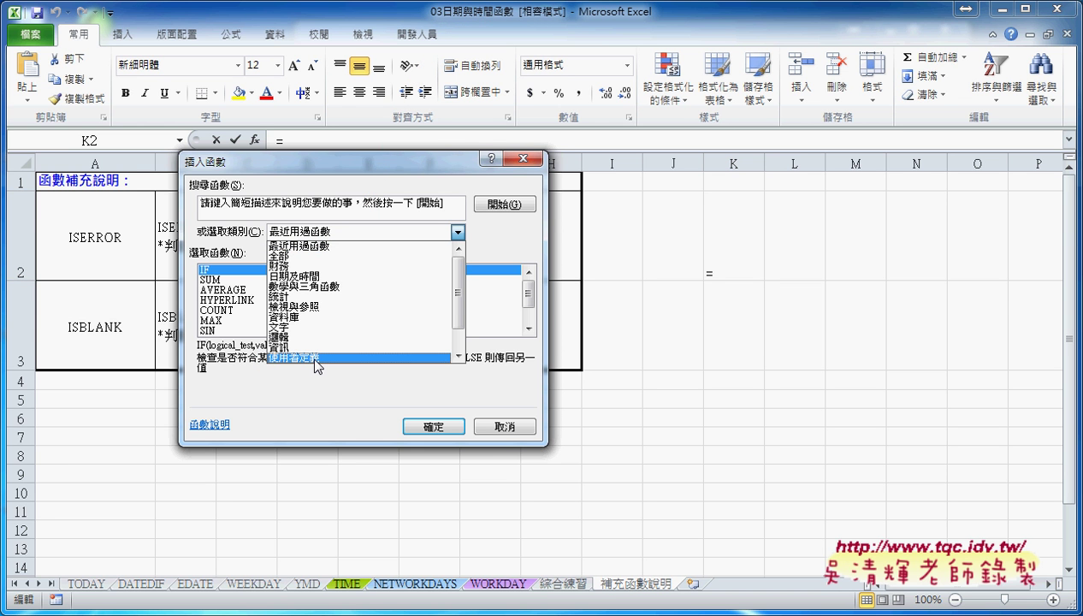
left_click(315, 359)
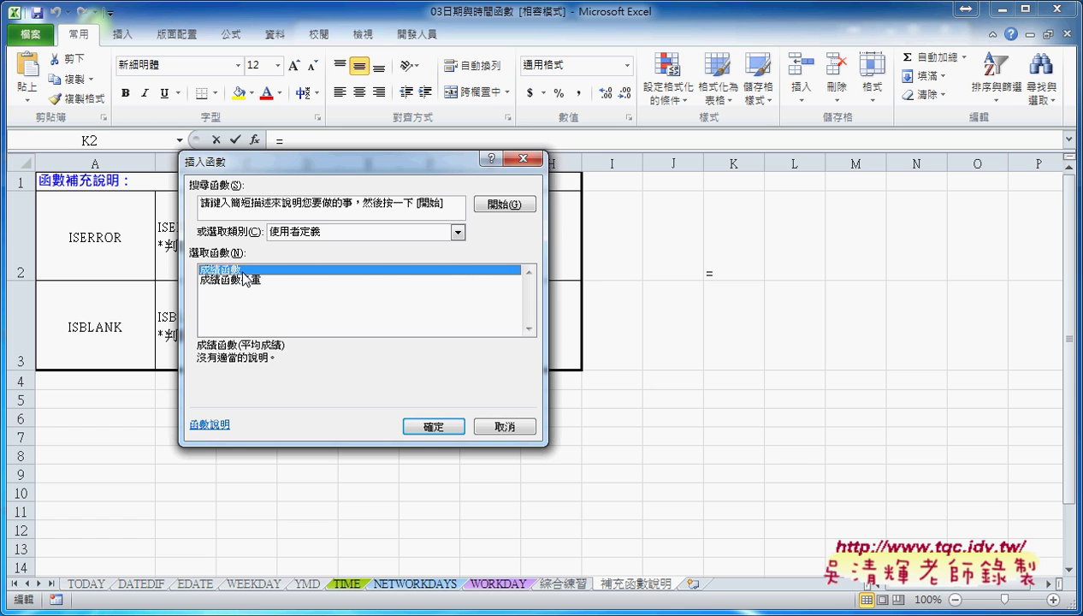
- Cancel the Insert Function dialog without inserting a function, leaving cell K2 empty
left_click(505, 426)
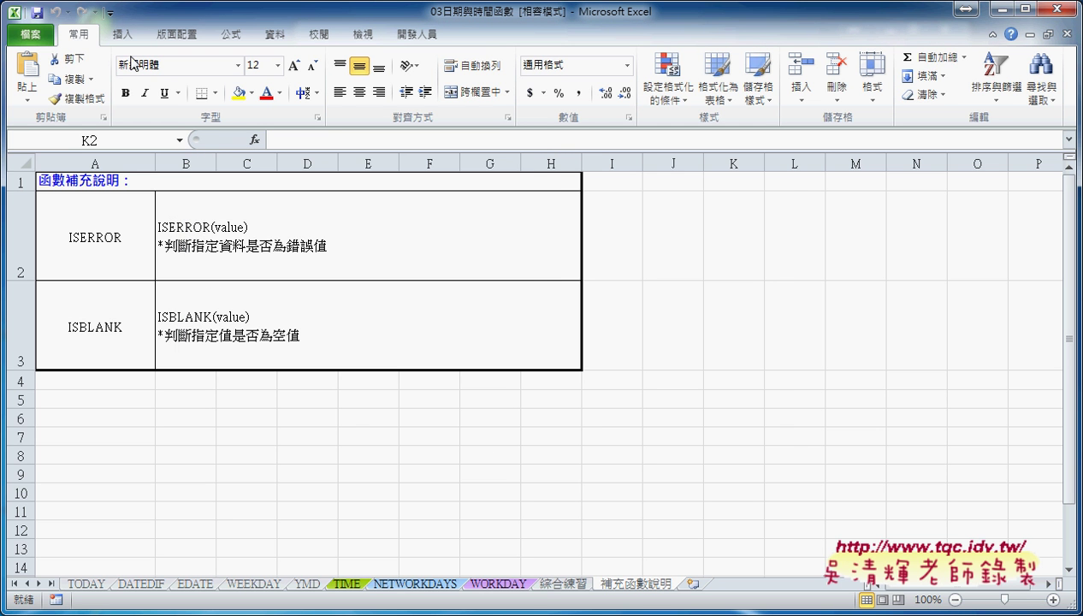